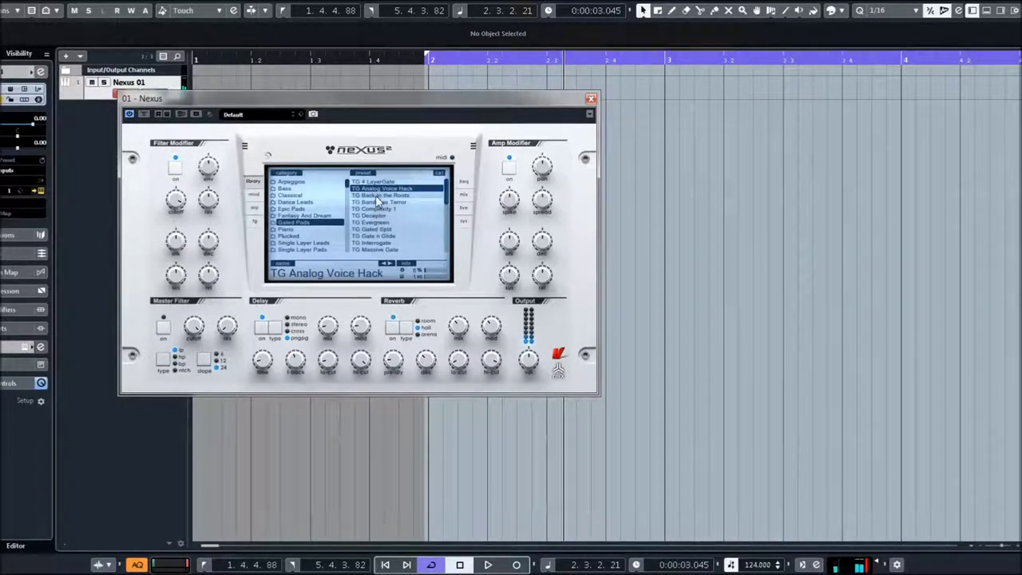
Step: Audition the Gated Pads presets TG Back to the Roots, TG Bandpass Terror, TG Complexity 1, TG Deceptor and TG Evergreen one by one
click(377, 197)
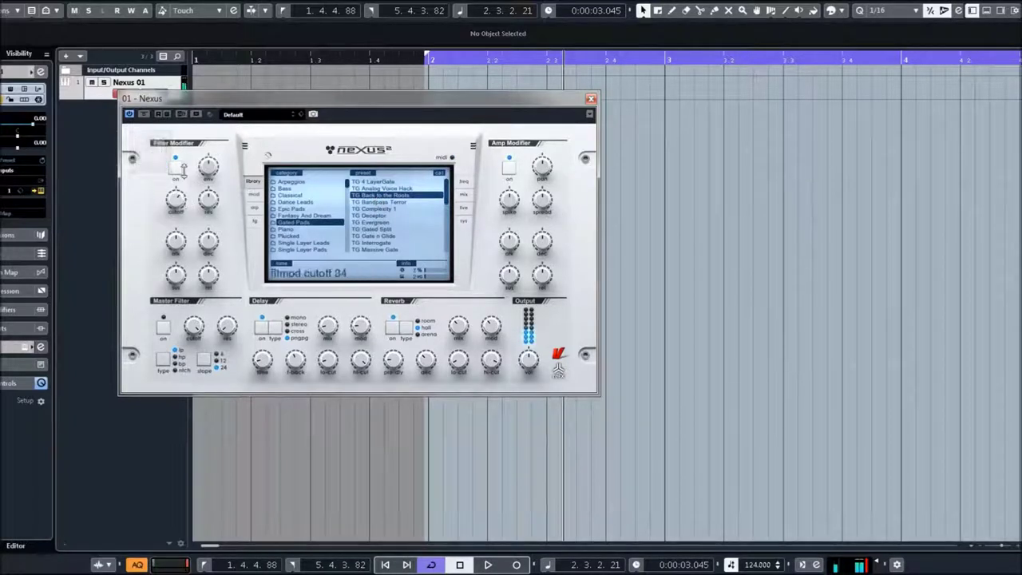
click(369, 203)
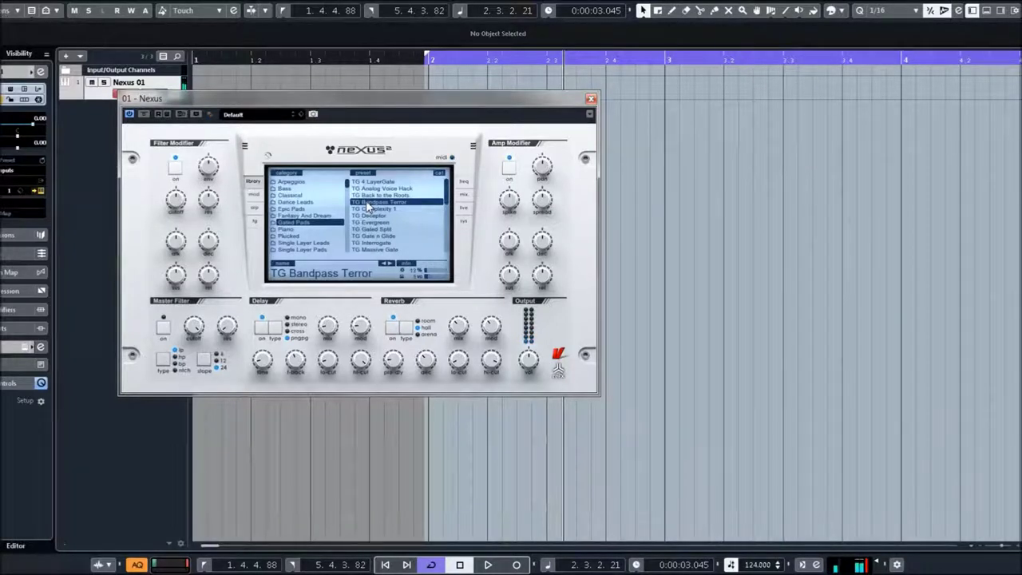
click(372, 209)
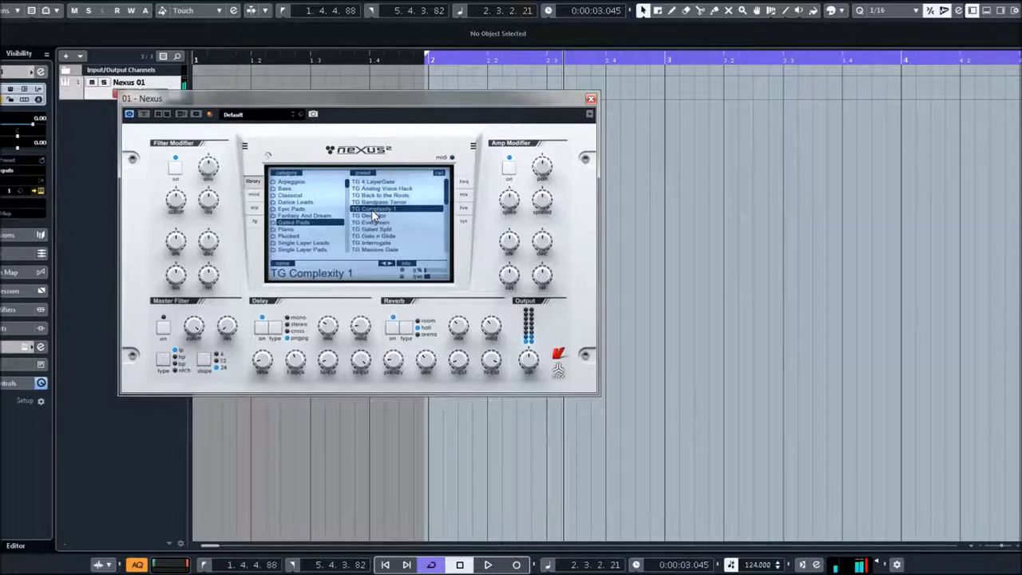
click(372, 215)
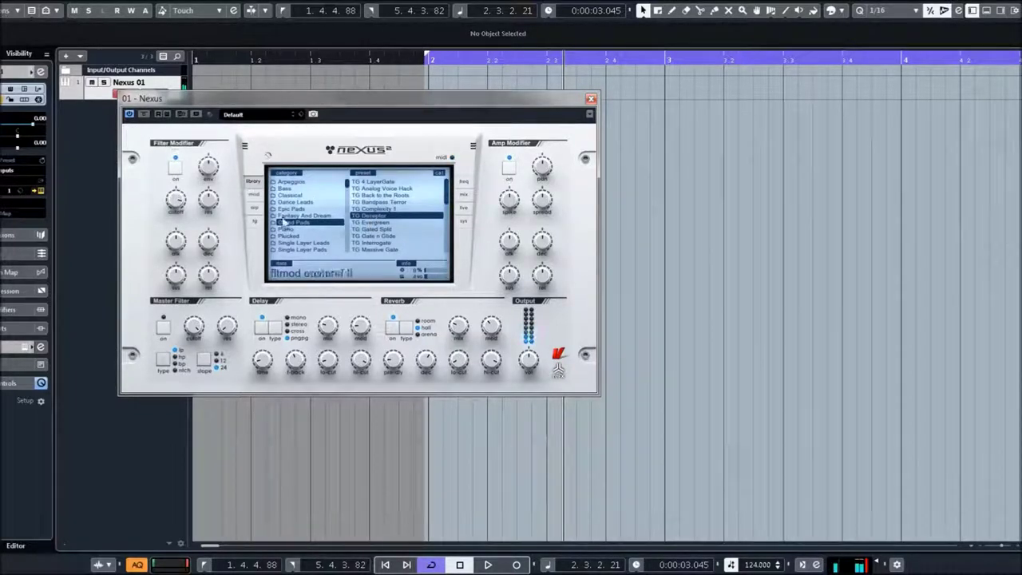
click(373, 223)
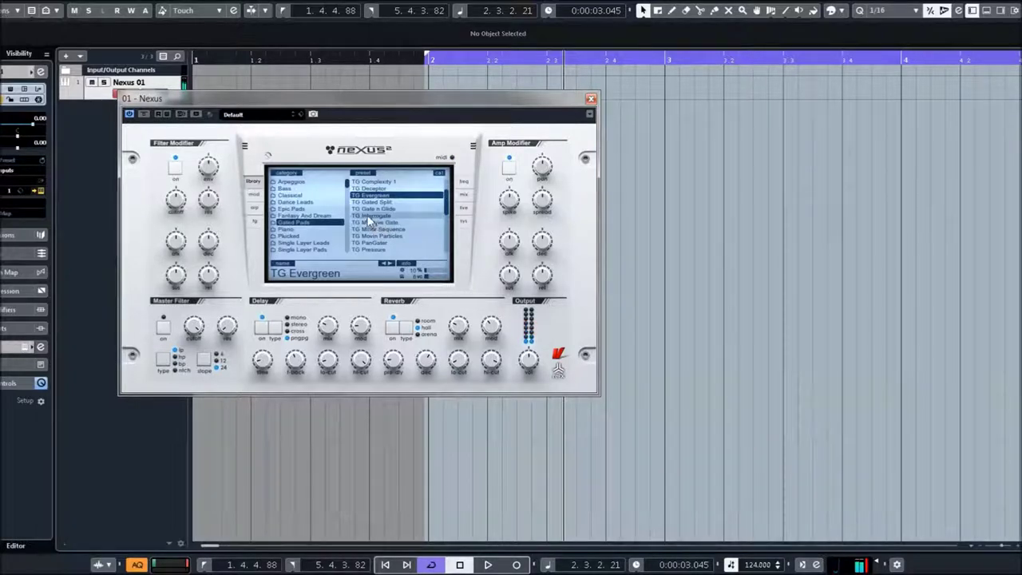
Step: Audition the gated pad presets TG Gated Split, TG Gate n Glide and TG Interrogate in turn
click(365, 203)
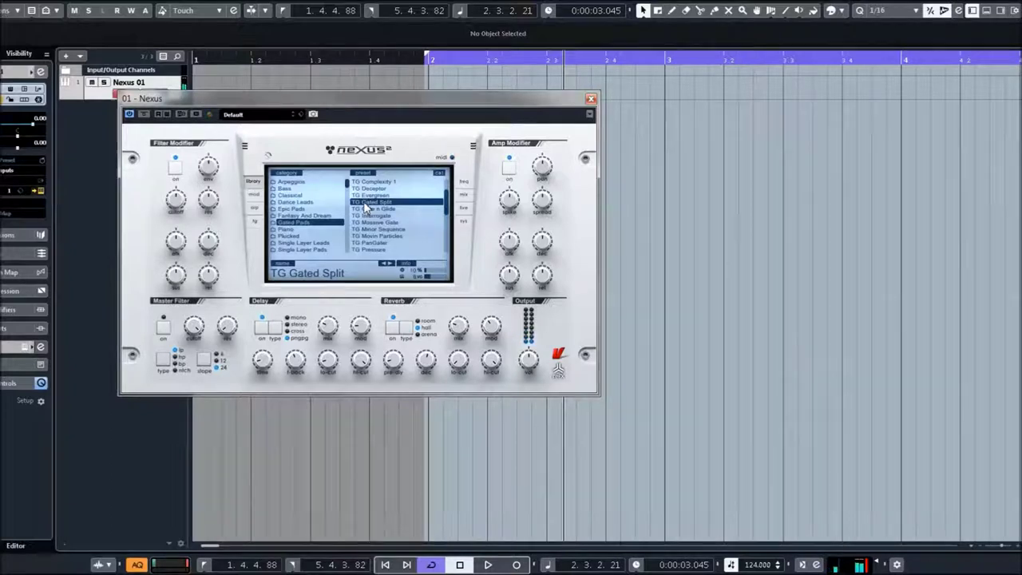
click(366, 209)
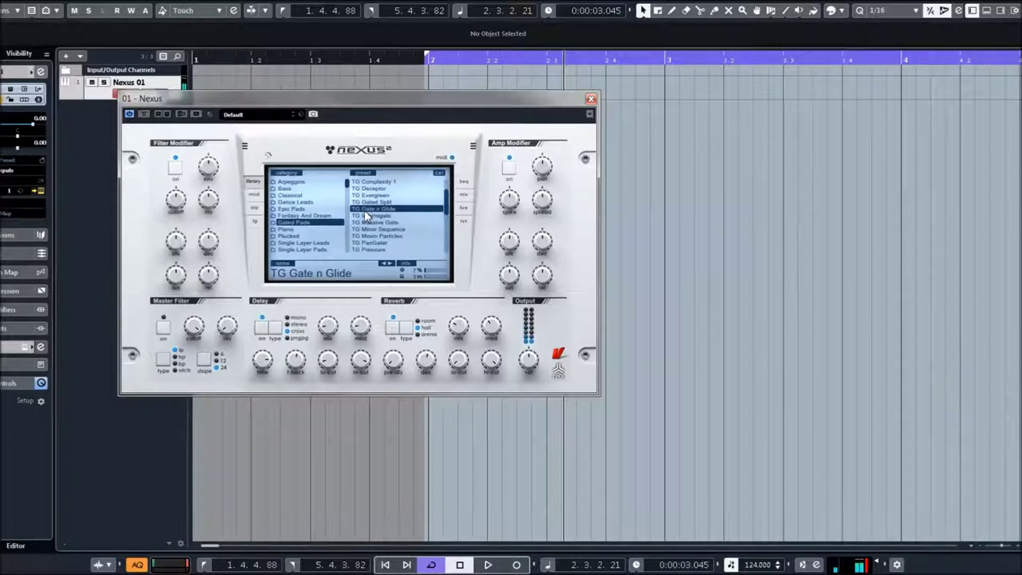
click(366, 218)
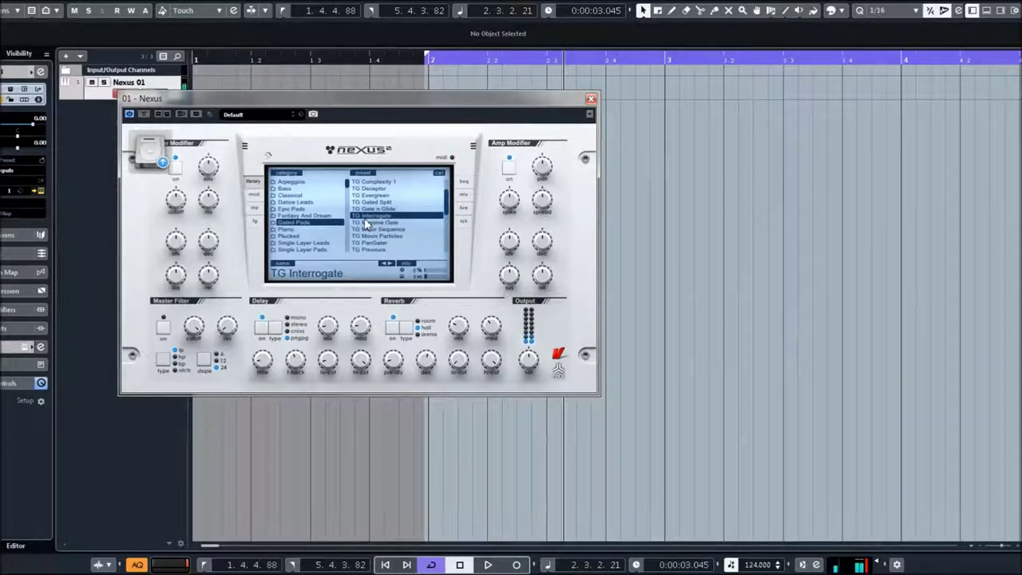
Step: Audition the gated pads TG Massive Gate, TG Minor Sequence, TG Movin Particles, TG PanGater, TG Pressure and TG Pulsating Gate in turn
scroll(367, 222, down, 3)
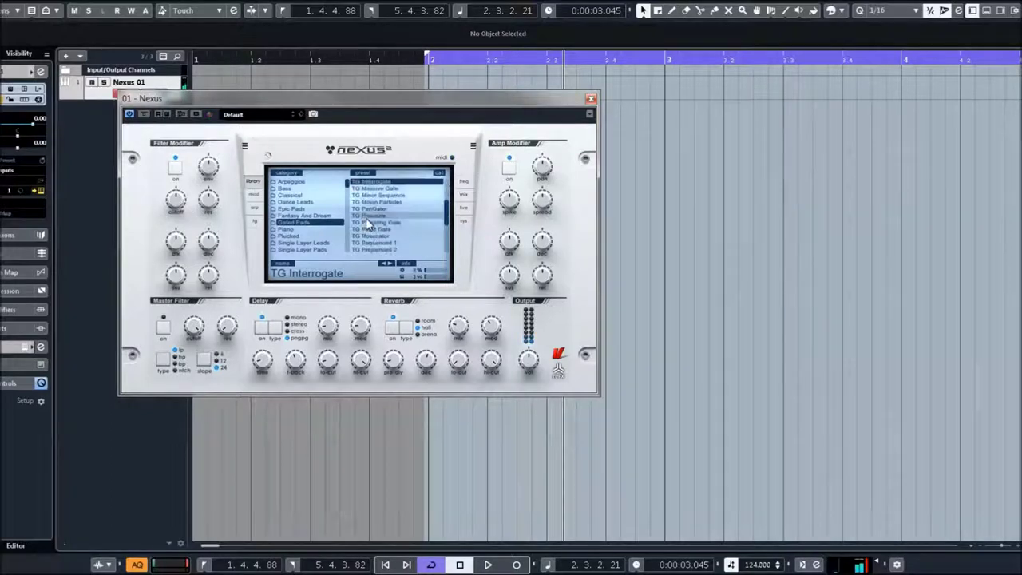
click(376, 188)
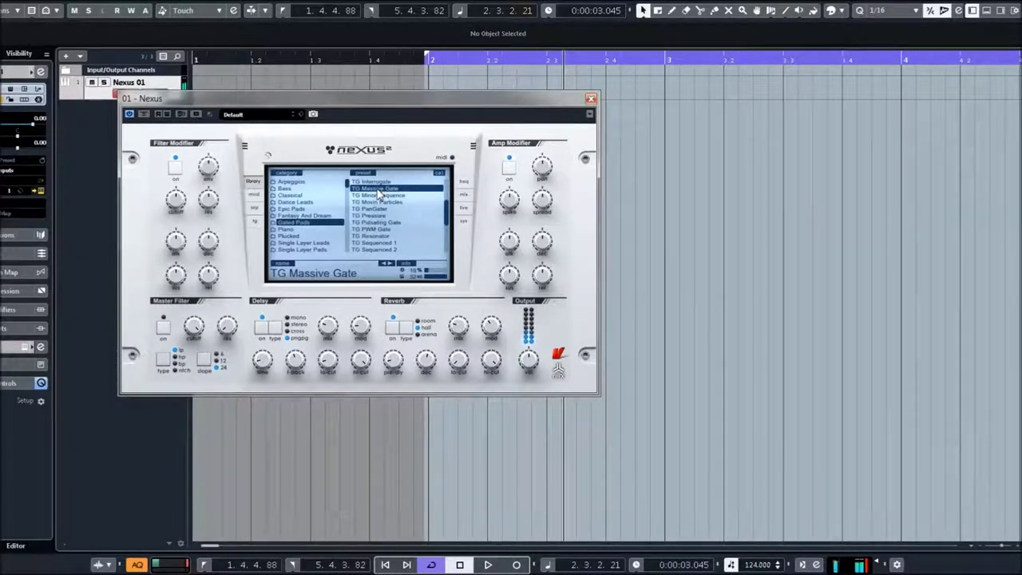
click(382, 196)
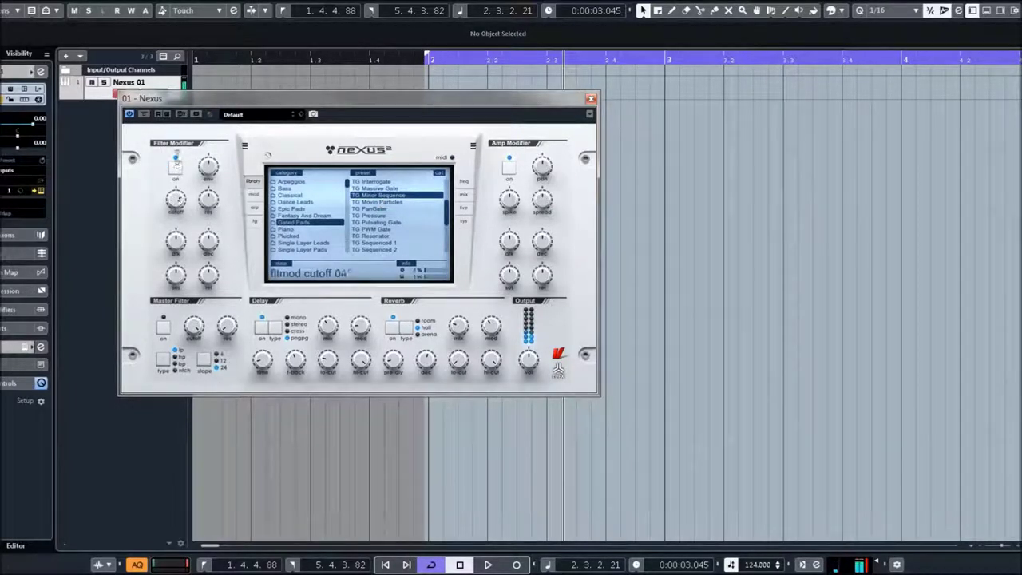
click(372, 203)
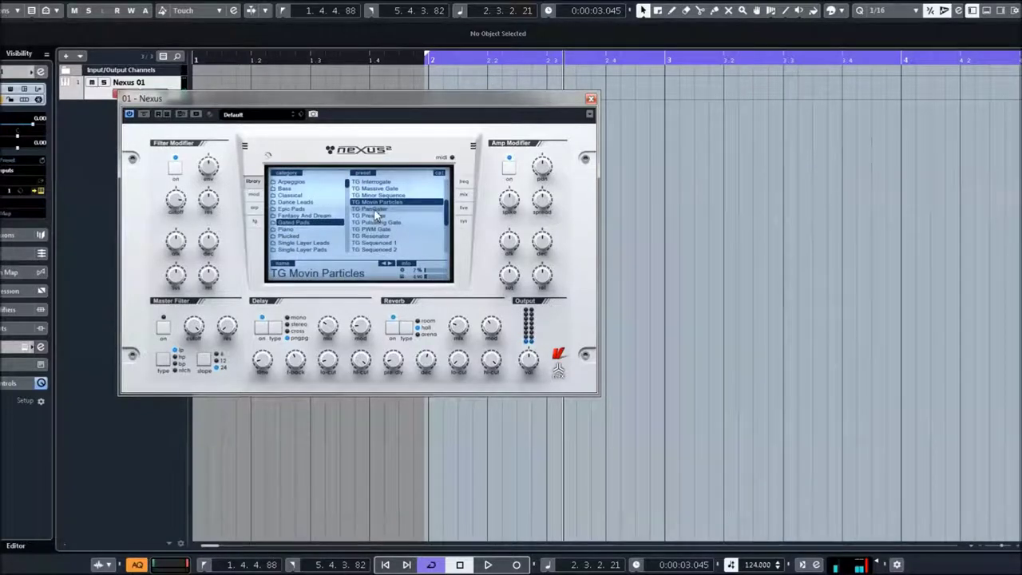
click(372, 209)
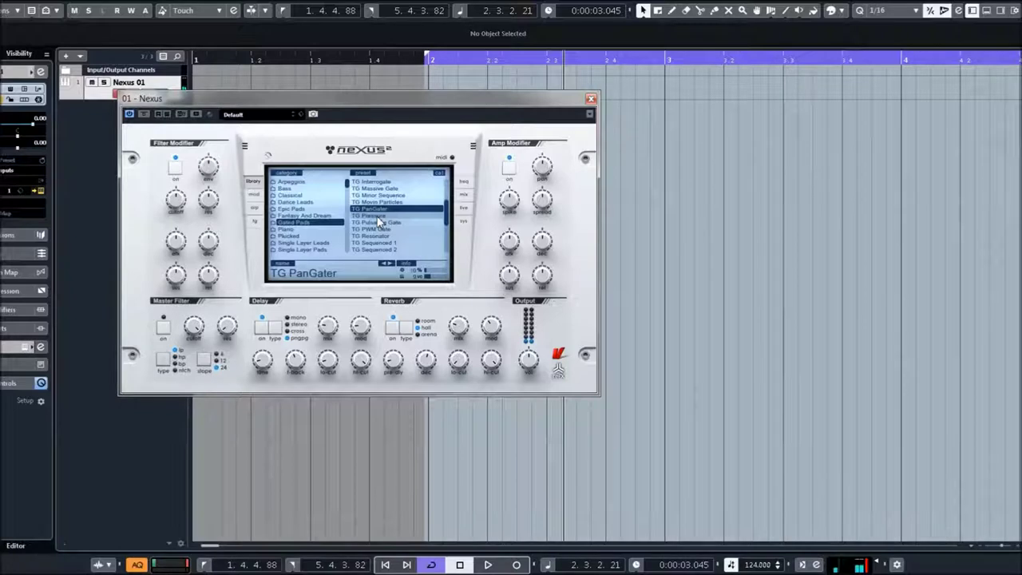
click(378, 218)
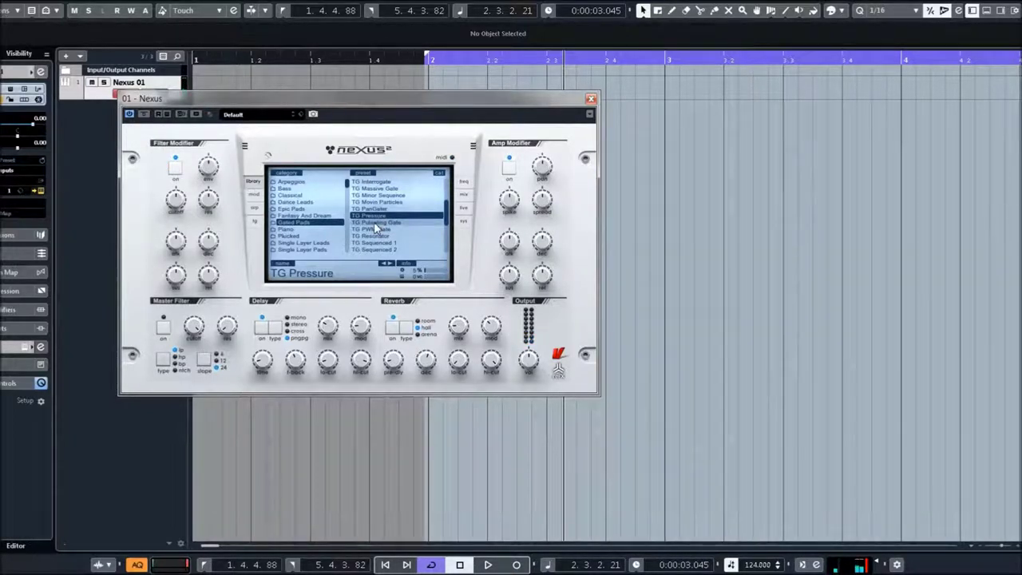
click(374, 223)
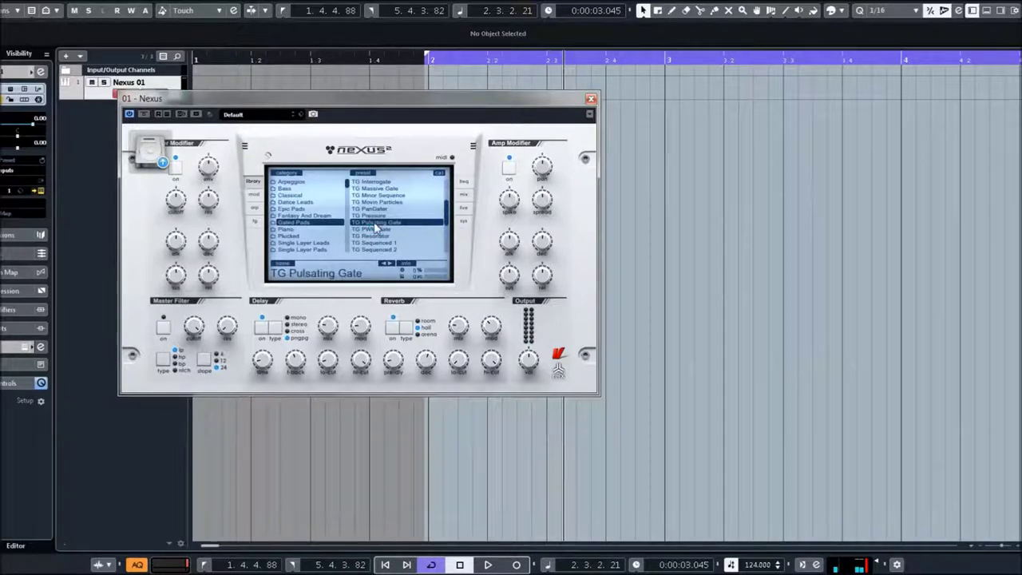
Step: Audition the TG PWM Gate and TG Resonator presets in the Gated Pads category
scroll(375, 228, down, 1)
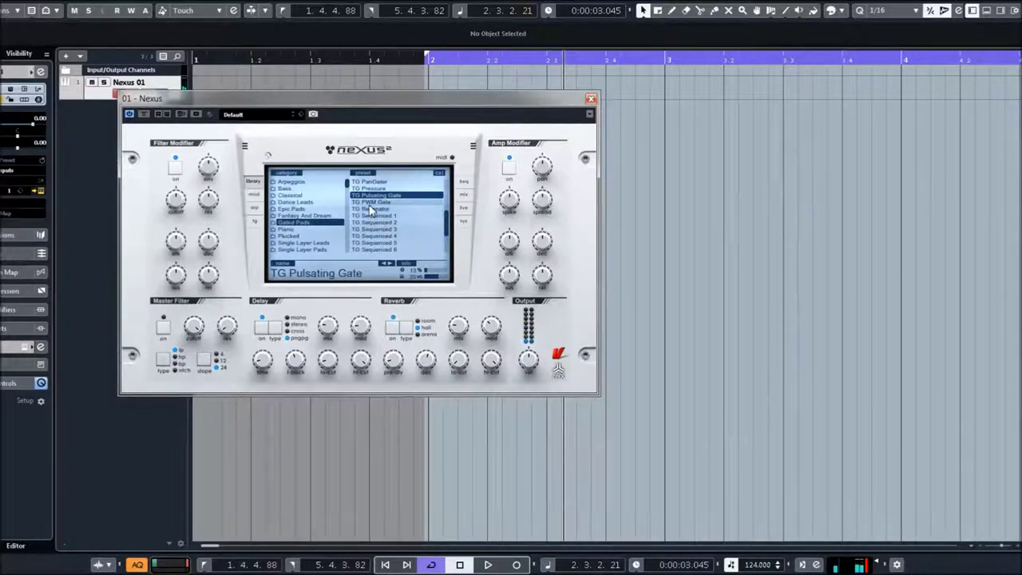
click(369, 204)
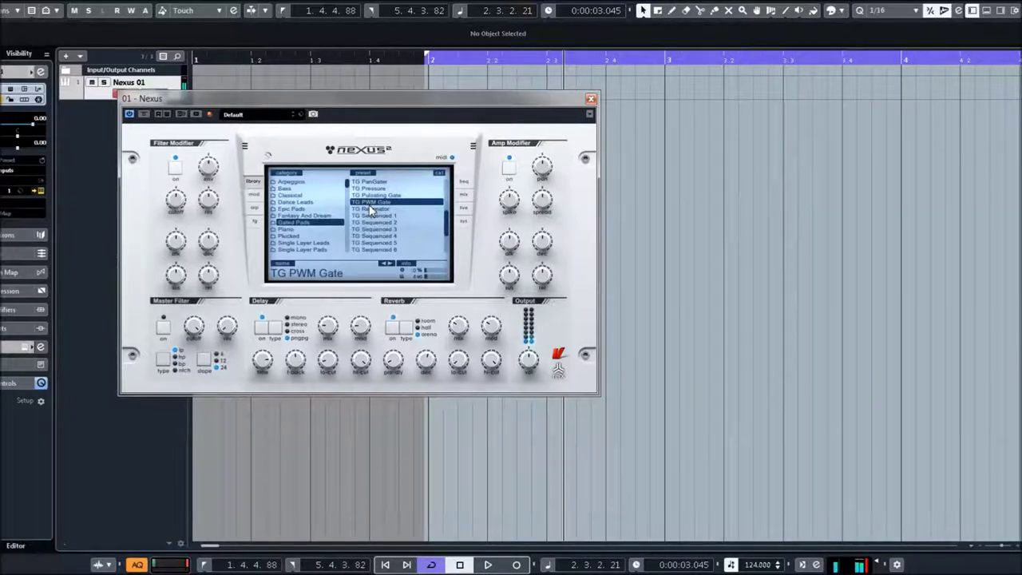
click(369, 210)
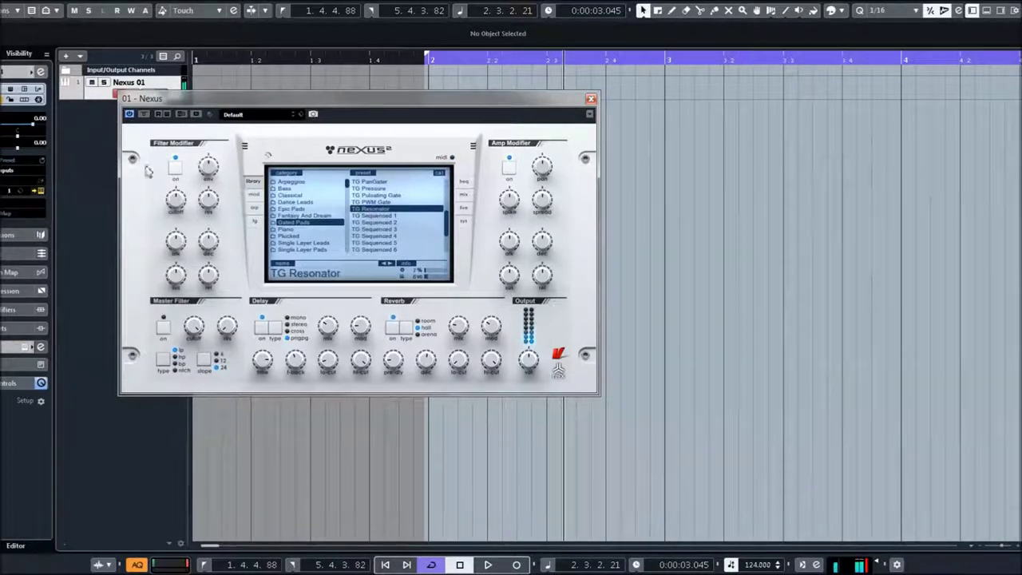
Step: Audition the six sequenced gated pads in order, from TG Sequenced 1 through TG Sequenced 6
click(372, 216)
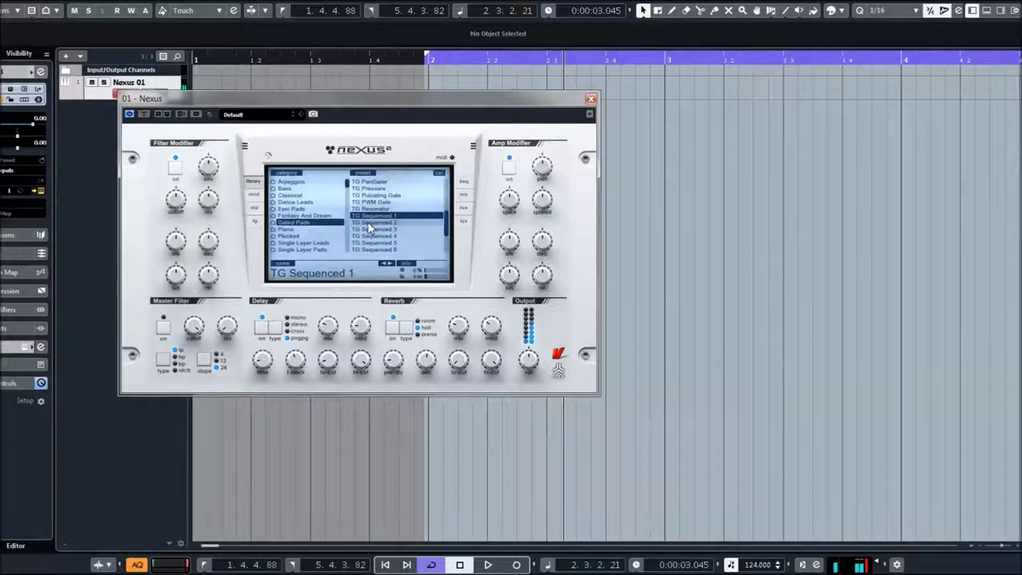
click(370, 224)
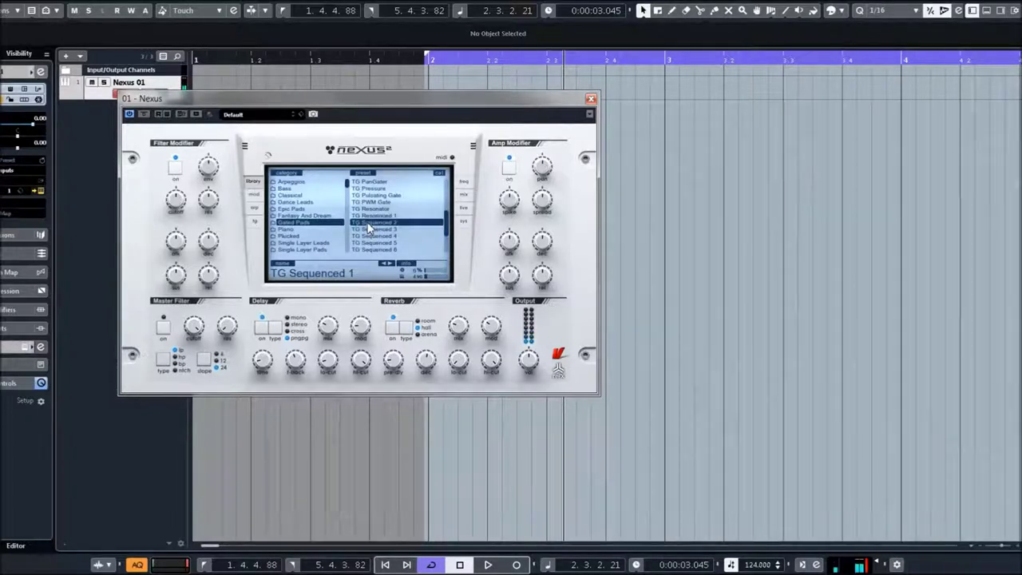
scroll(389, 206, down, 2)
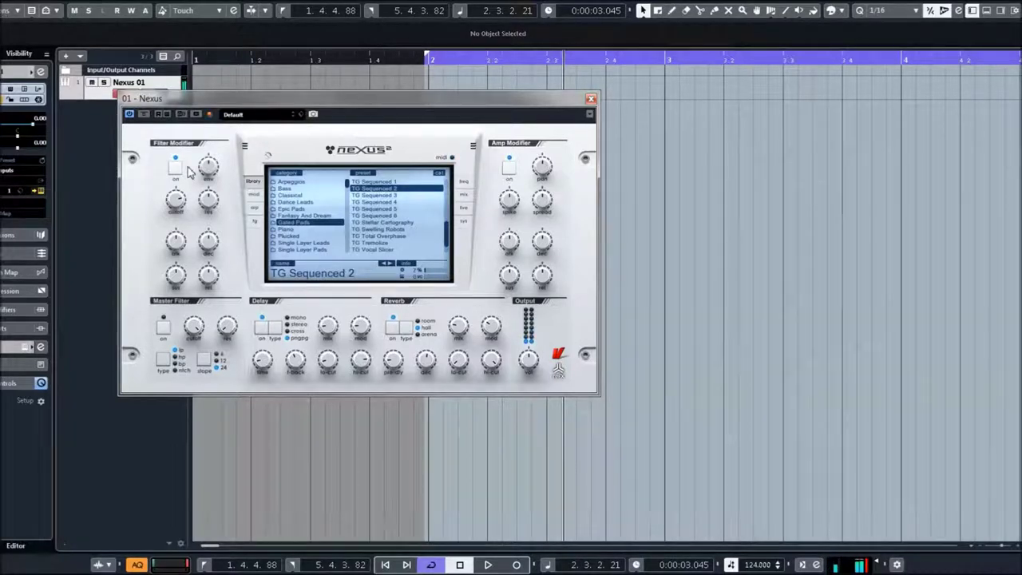
click(383, 195)
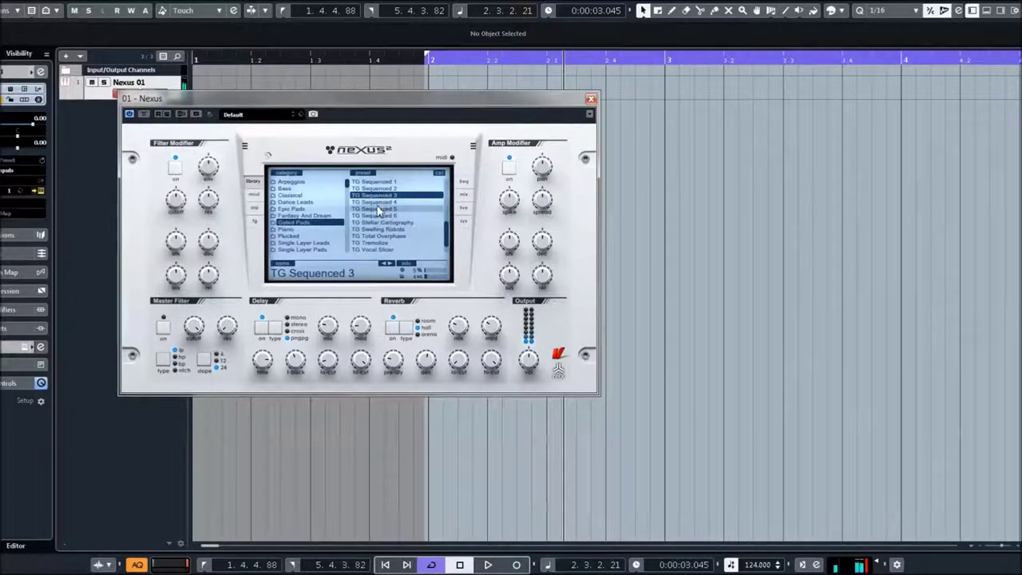
click(379, 203)
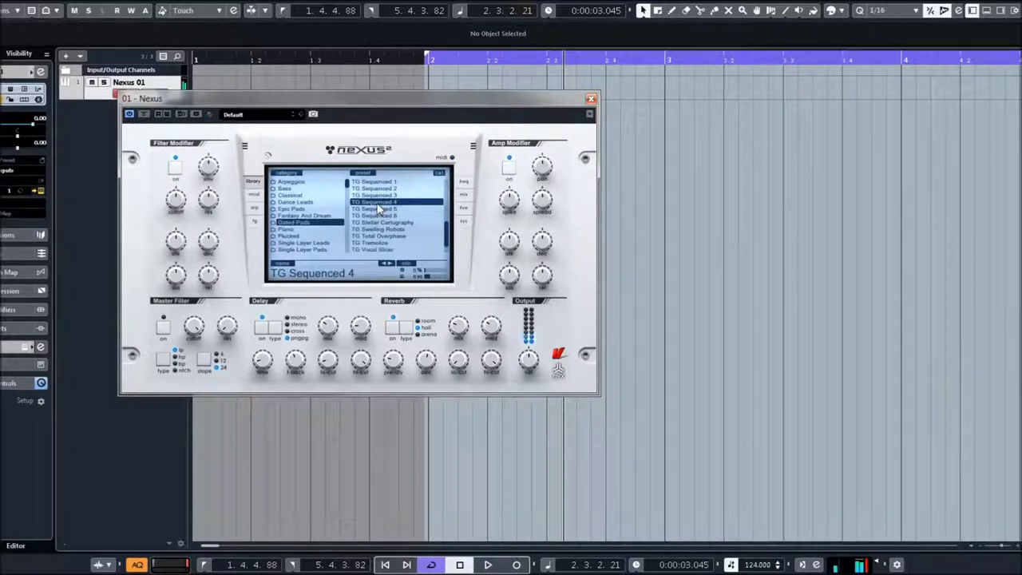
click(379, 209)
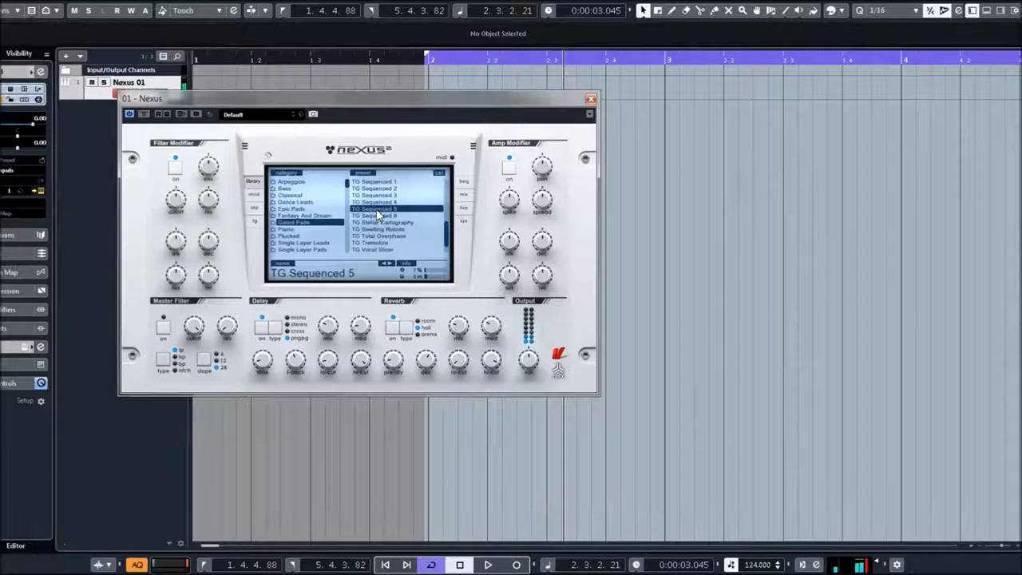
click(369, 216)
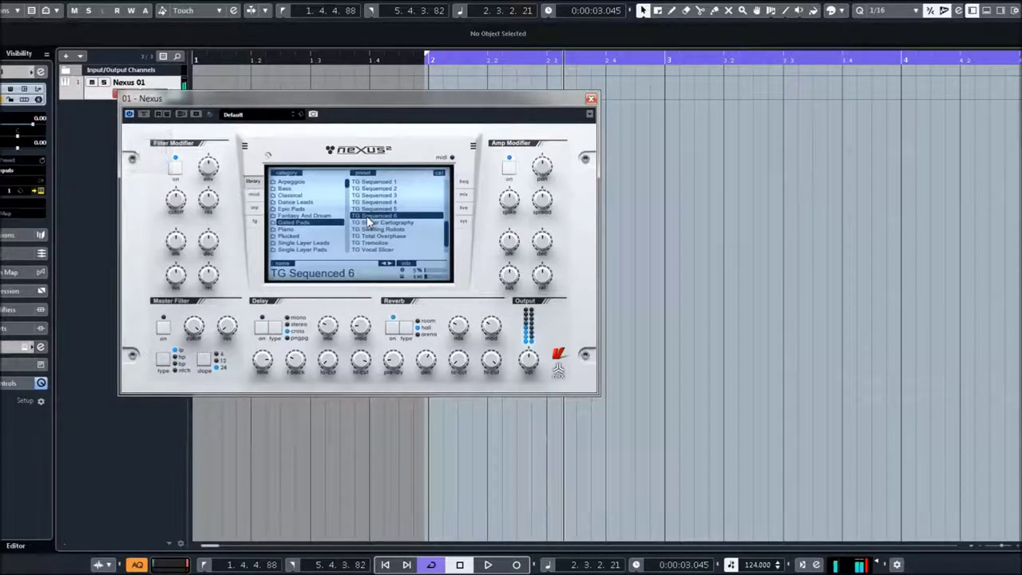
Step: Audition TG Stellar Cartography, TG Swelling Robots, TG Total Overphase, TG Tremolize, TG Vocal Slicer, TG Voice Stack and TG Wet Smear in turn
click(369, 223)
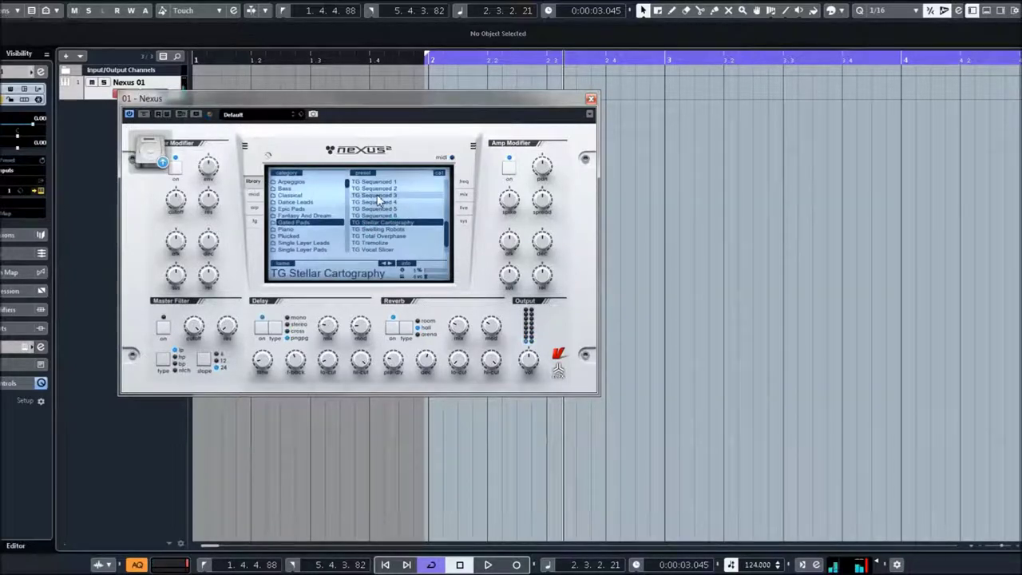
scroll(379, 219, down, 1)
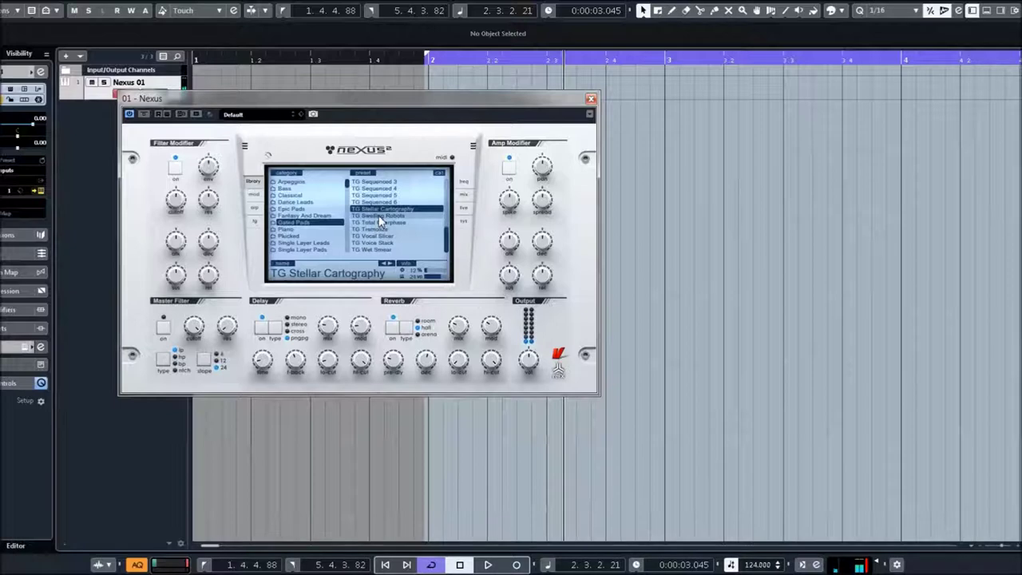
click(382, 216)
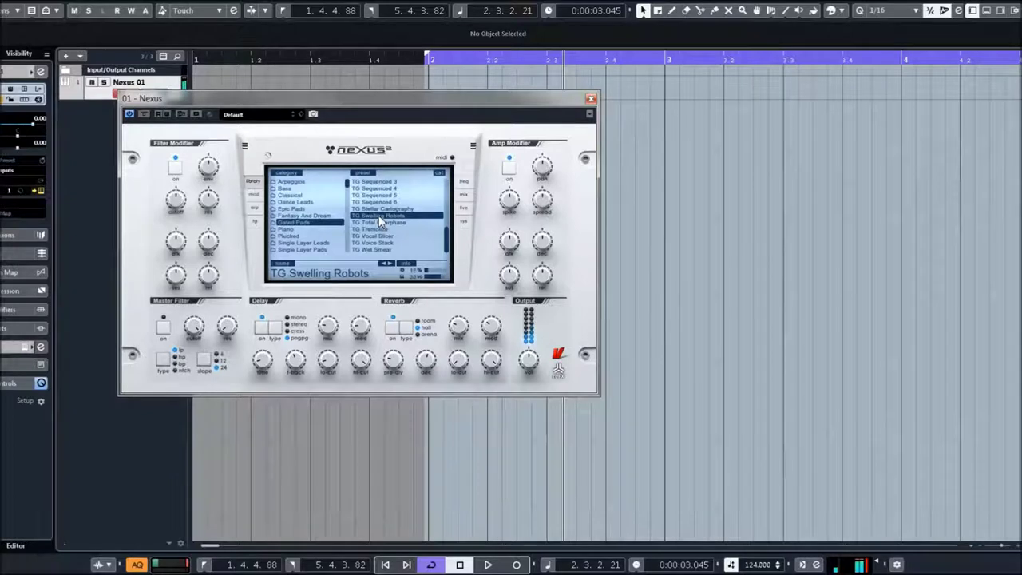
click(375, 223)
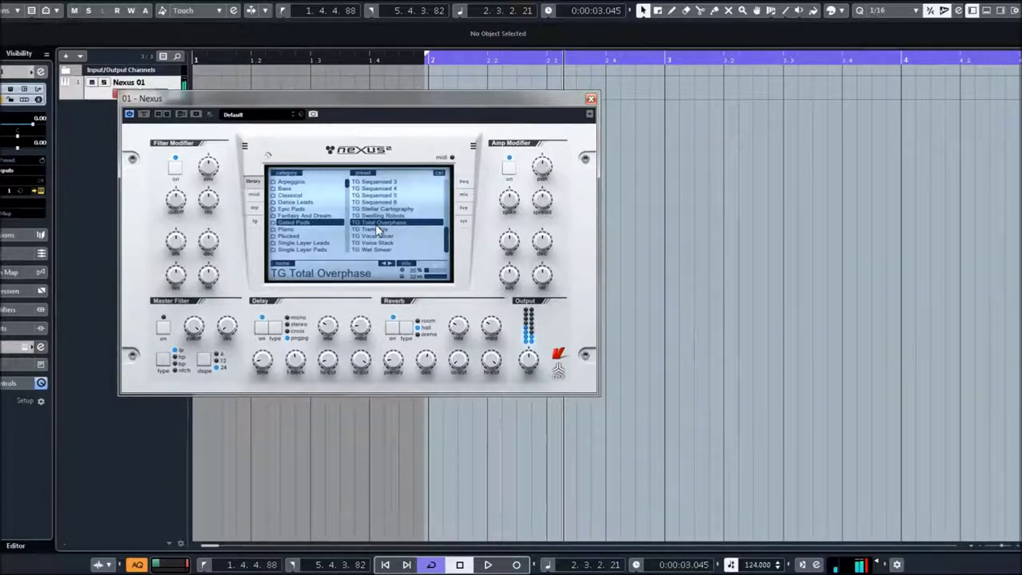
click(380, 230)
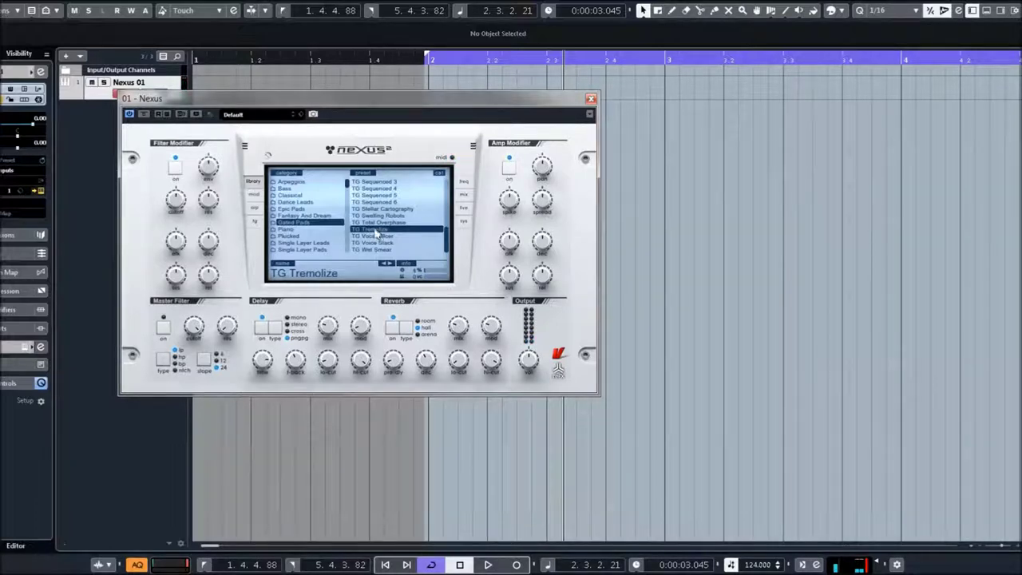
click(373, 236)
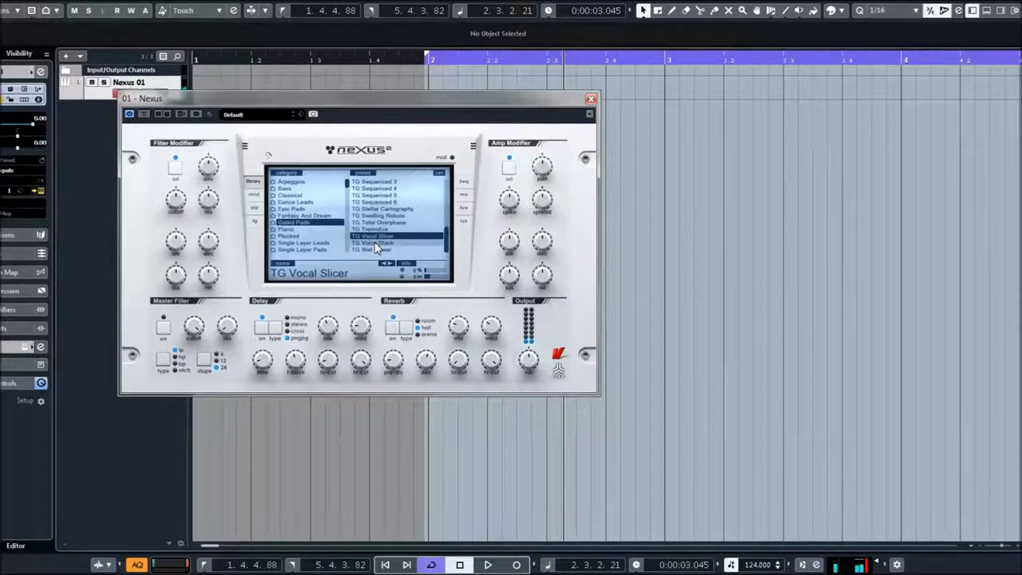
click(375, 243)
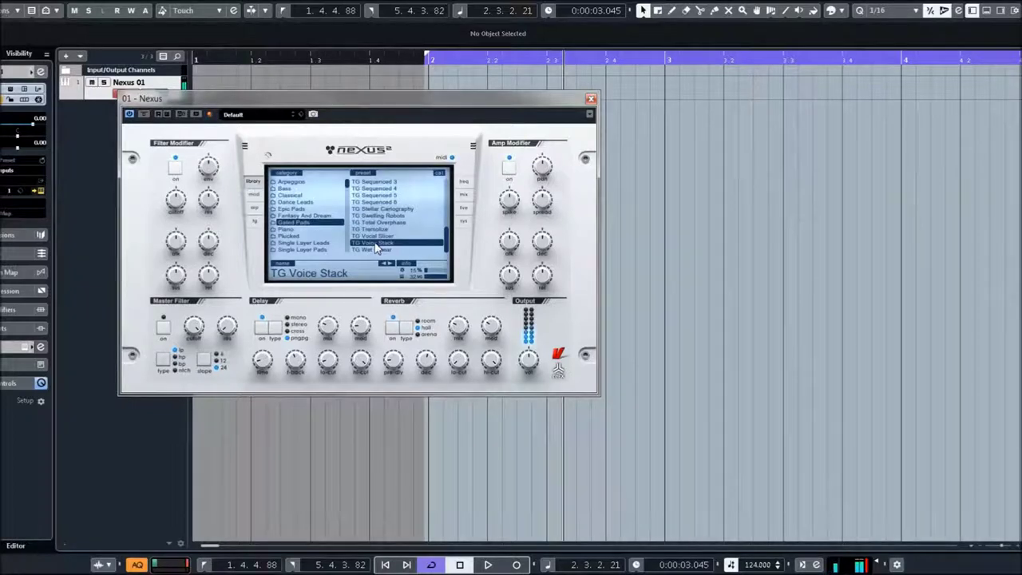
click(376, 252)
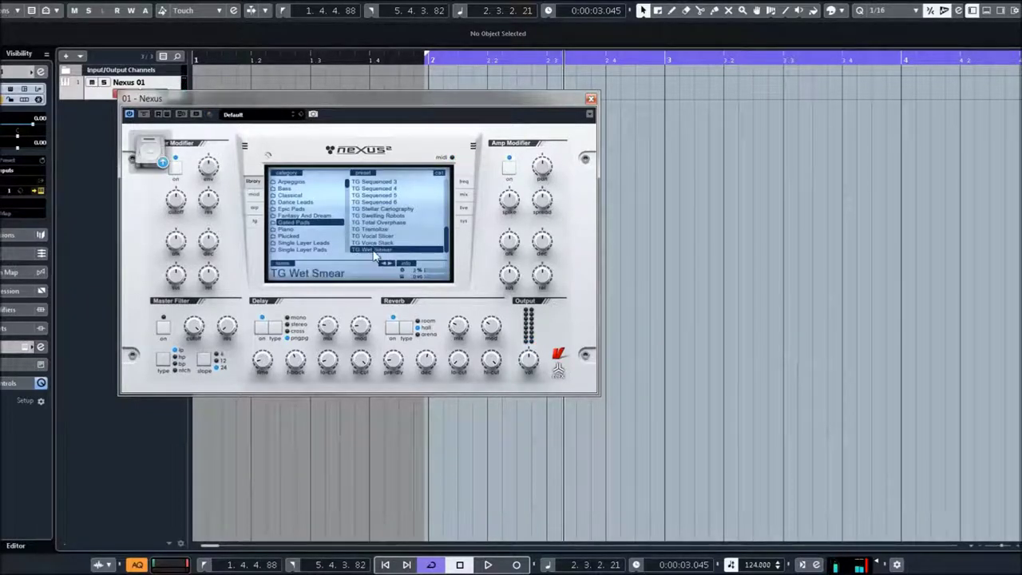